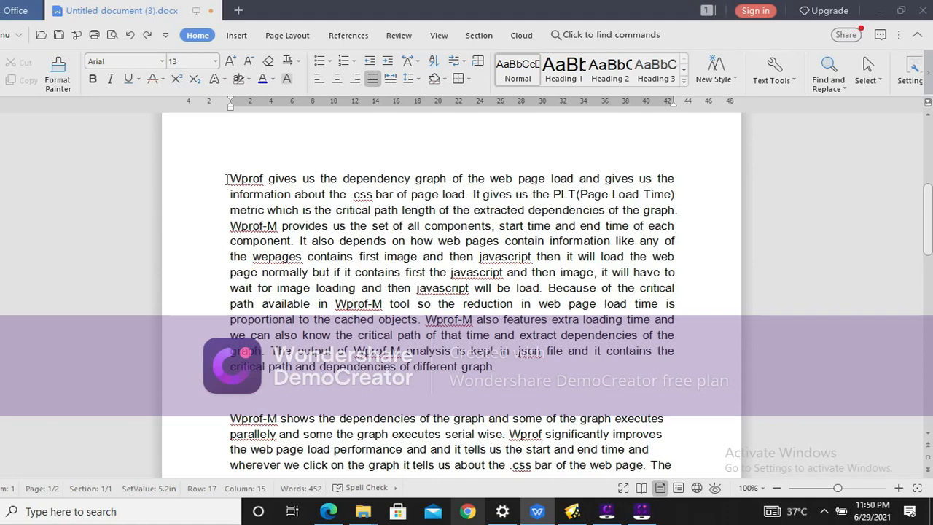
Set the font size of the second paragraph, beginning "Wprof gives us the dependency graph", to 14
{"action": "left_click_drag", "start_coordinate": [226, 179], "coordinate": [499, 369]}
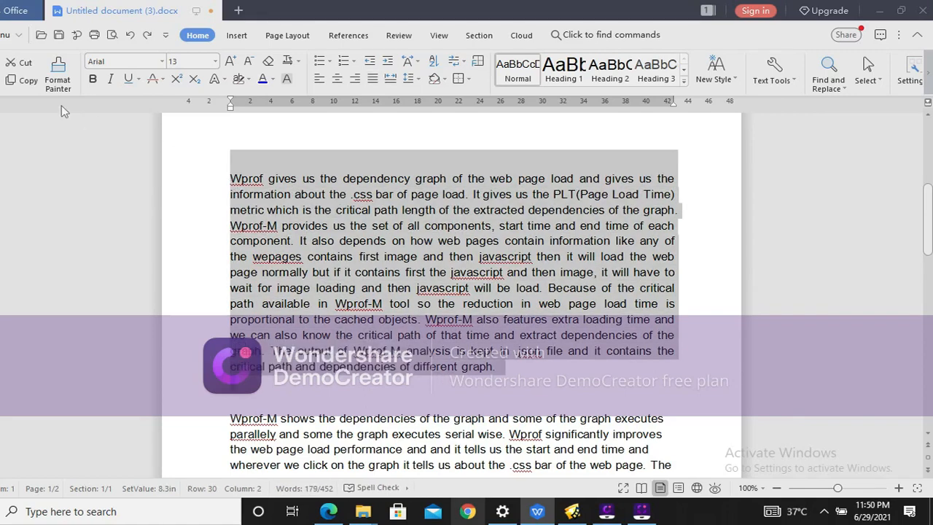
{"action": "left_click", "coordinate": [215, 63]}
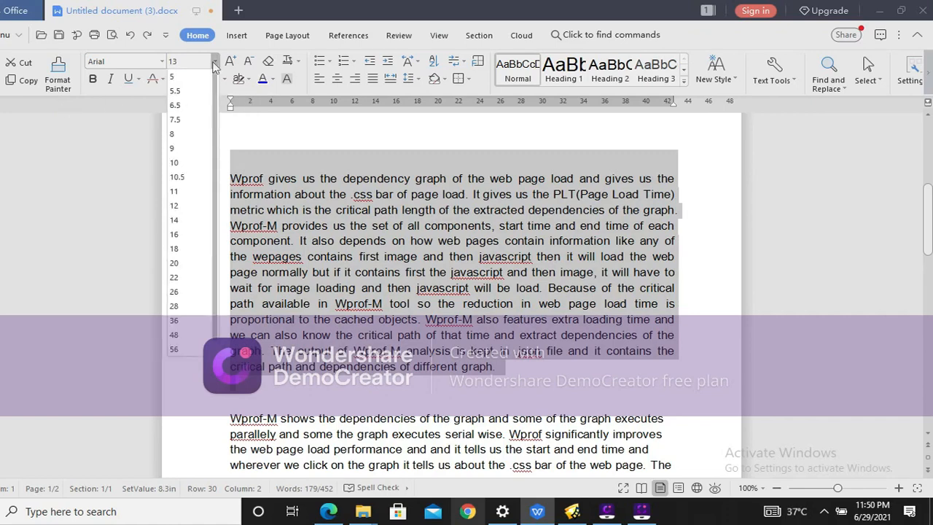
{"action": "left_click", "coordinate": [215, 63]}
{"action": "left_click", "coordinate": [215, 62]}
{"action": "left_click", "coordinate": [175, 220]}
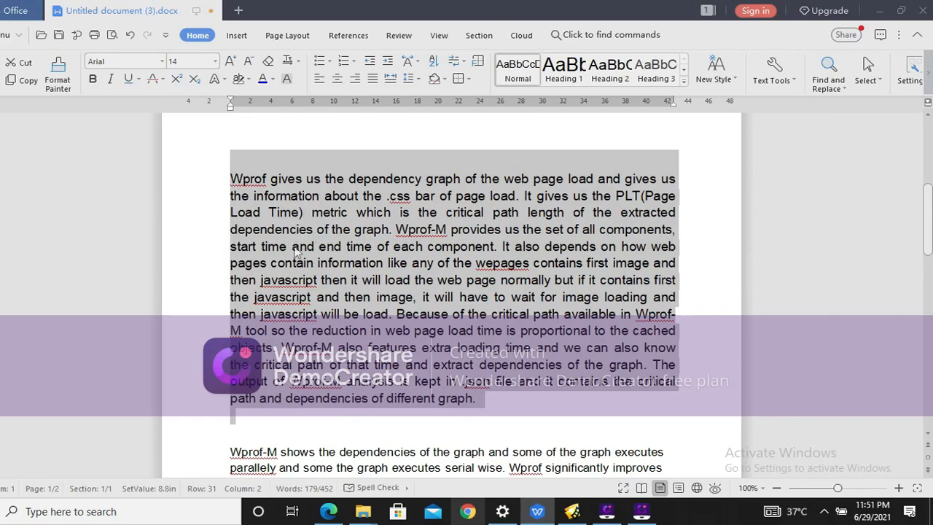
Copy the second paragraph's formatting with Format Painter onto the first two lines of the third paragraph, beginning "Wprof-M shows"
{"action": "left_click", "coordinate": [58, 81]}
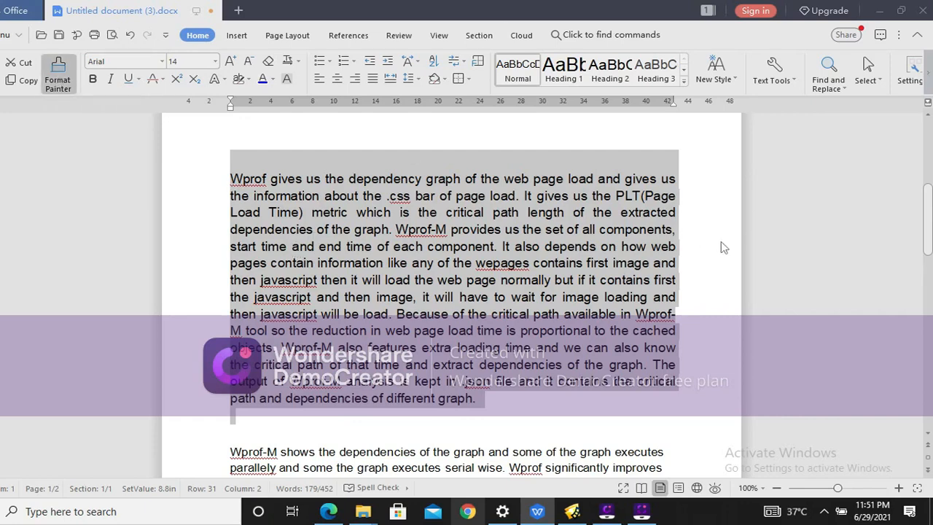
{"action": "mouse_move", "coordinate": [929, 232]}
{"action": "left_mouse_down"}
{"action": "mouse_move", "coordinate": [929, 310]}
{"action": "mouse_move", "coordinate": [930, 247]}
{"action": "left_mouse_up"}
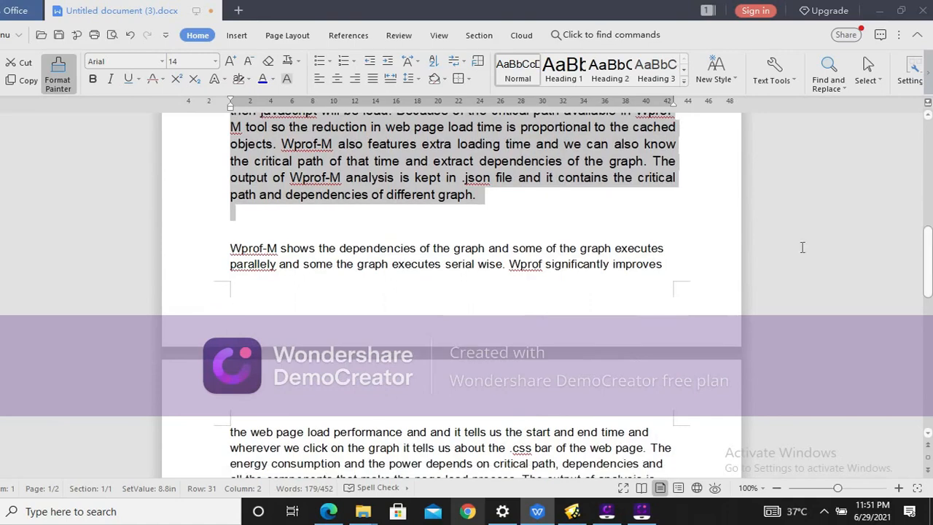
{"action": "left_click_drag", "start_coordinate": [221, 248], "coordinate": [697, 291]}
{"action": "key", "text": "ctrl+]"}
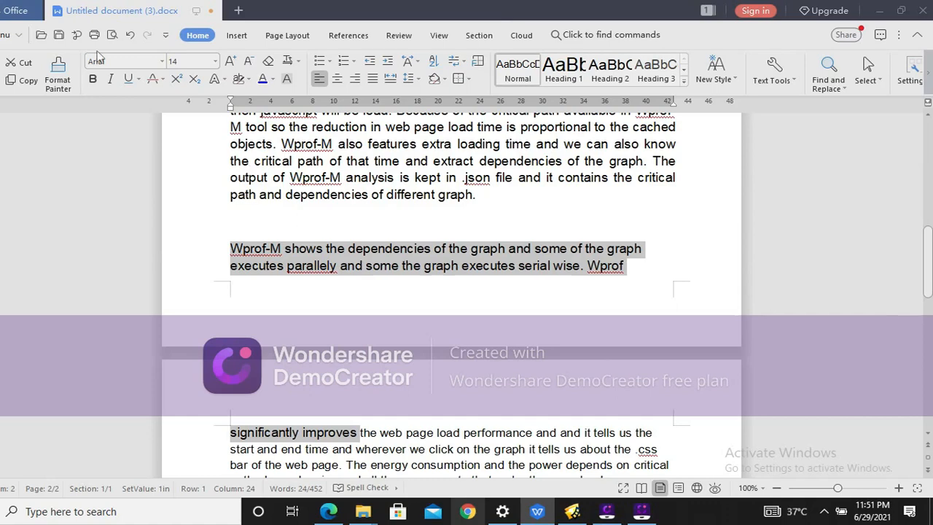
Undo the painted formatting and the second paragraph's font size change, and return to the first paragraph
{"action": "left_click", "coordinate": [130, 36]}
{"action": "left_click", "coordinate": [131, 37]}
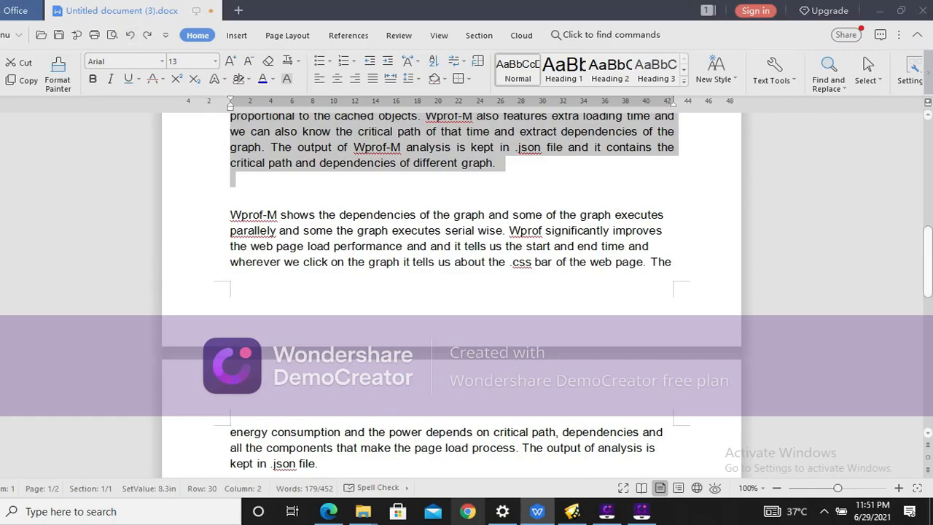
{"action": "left_click_drag", "start_coordinate": [931, 248], "coordinate": [931, 151]}
{"action": "left_click", "coordinate": [514, 247]}
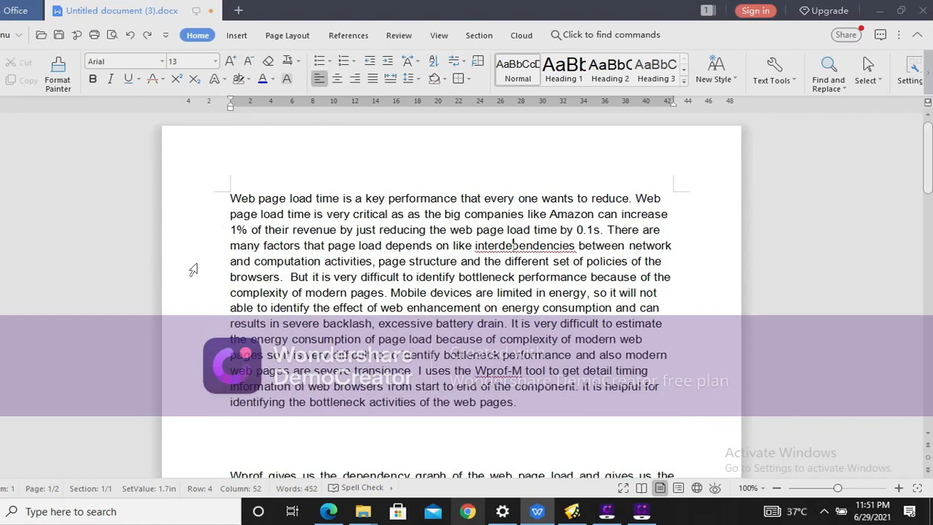
Left-align the second paragraph so that its formatting matches the first paragraph, beginning "Web page load time"
{"action": "double_click", "coordinate": [298, 198]}
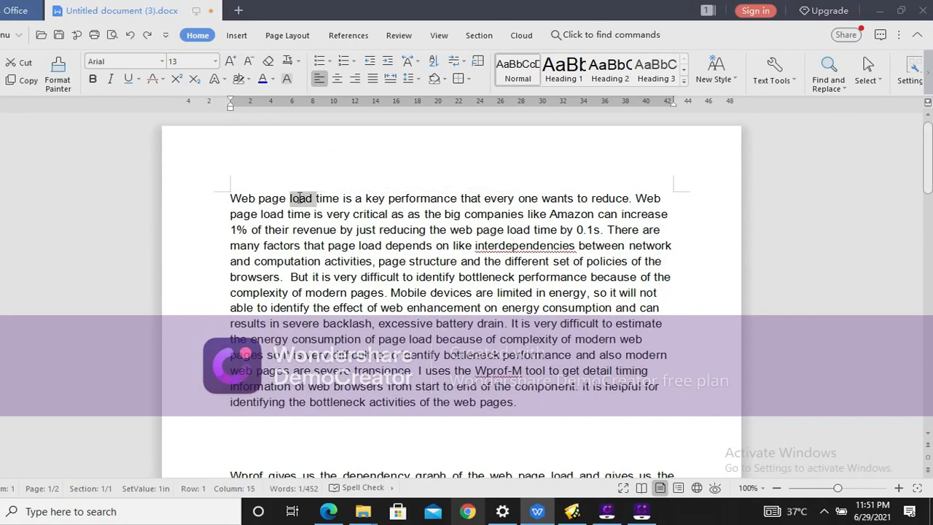
{"action": "triple_click", "coordinate": [299, 197]}
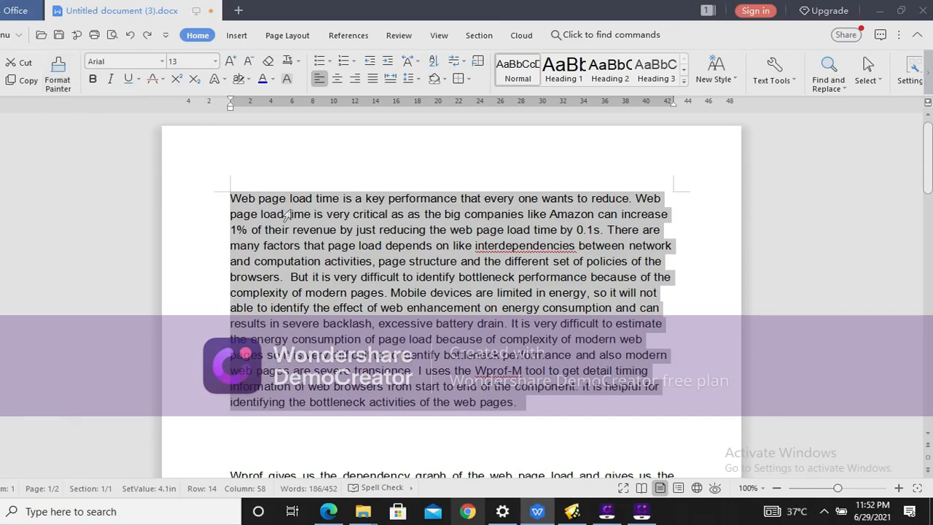
{"action": "left_click_drag", "start_coordinate": [928, 185], "coordinate": [928, 249]}
{"action": "left_click_drag", "start_coordinate": [215, 169], "coordinate": [410, 377]}
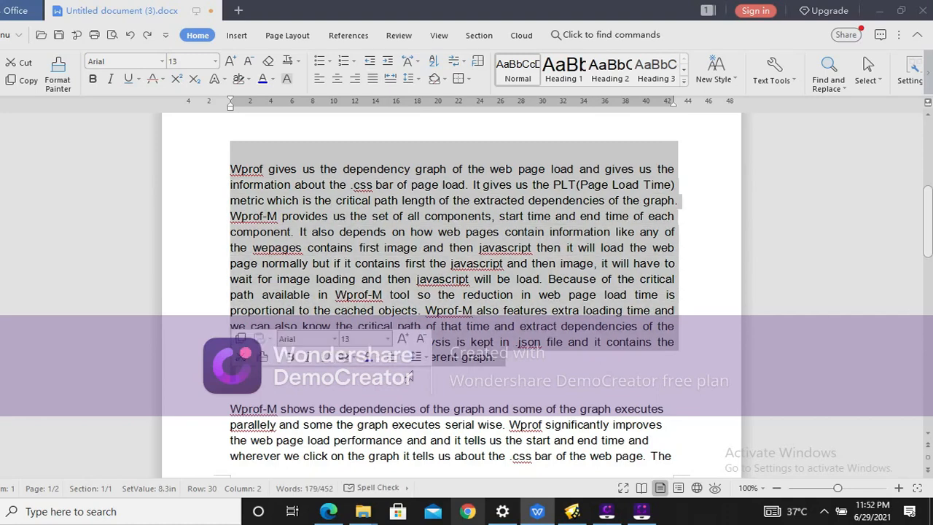
{"action": "key", "text": "ctrl+l"}
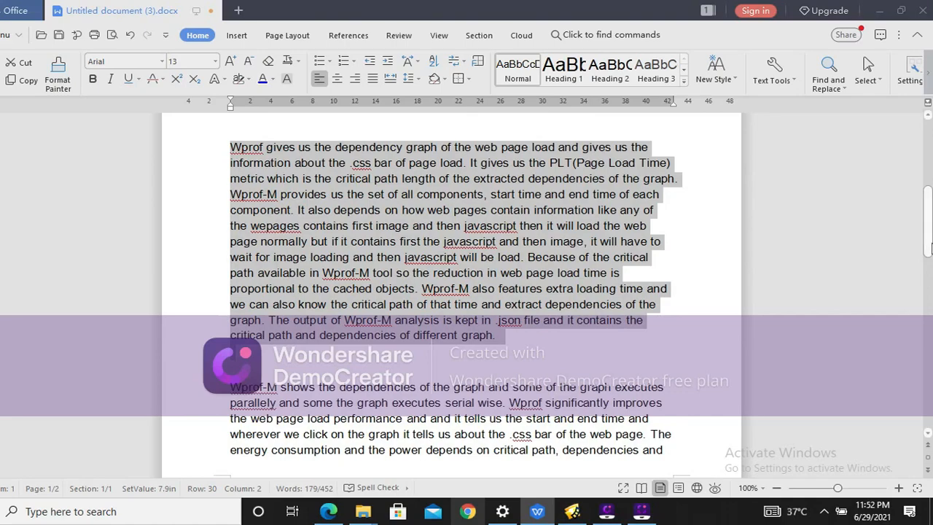
Set the font size of the first paragraph, beginning "Web page load time", to 16
{"action": "left_click_drag", "start_coordinate": [931, 195], "coordinate": [932, 165]}
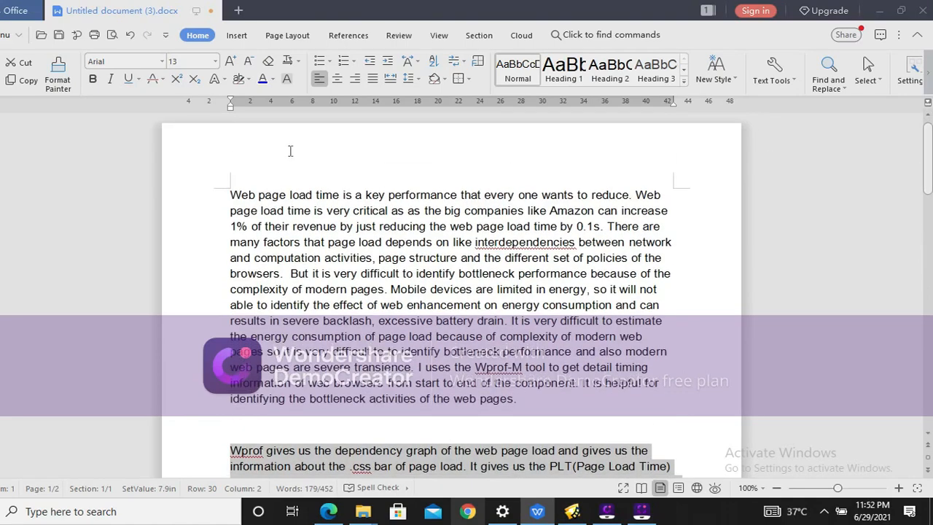
{"action": "left_click_drag", "start_coordinate": [232, 188], "coordinate": [241, 416]}
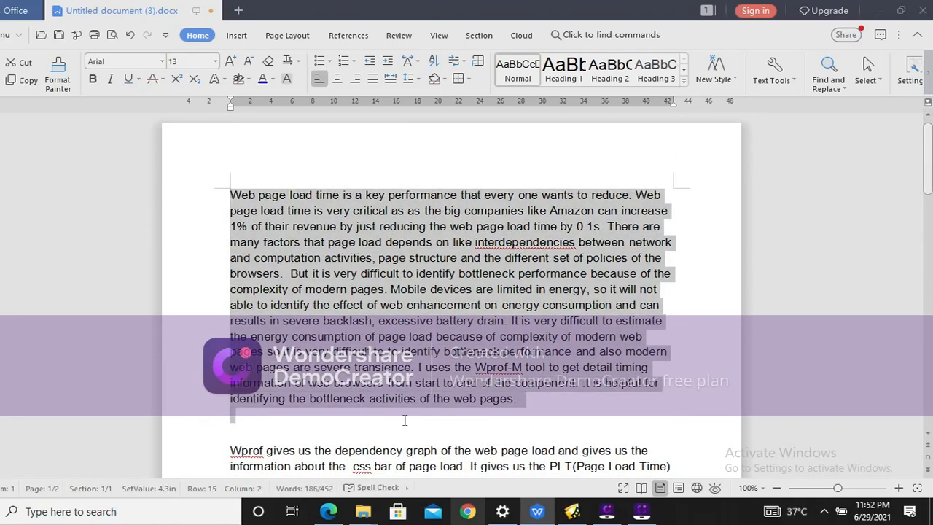
{"action": "left_click", "coordinate": [215, 62]}
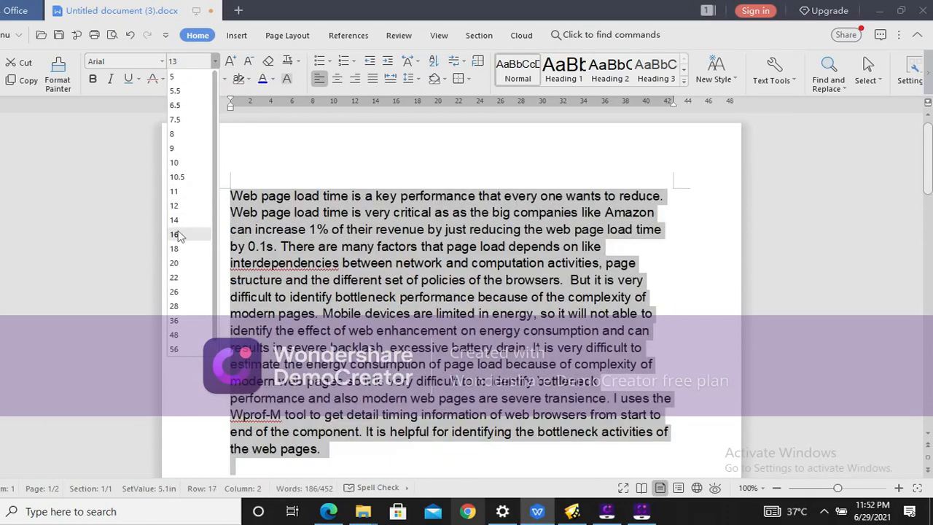
{"action": "left_click", "coordinate": [176, 234]}
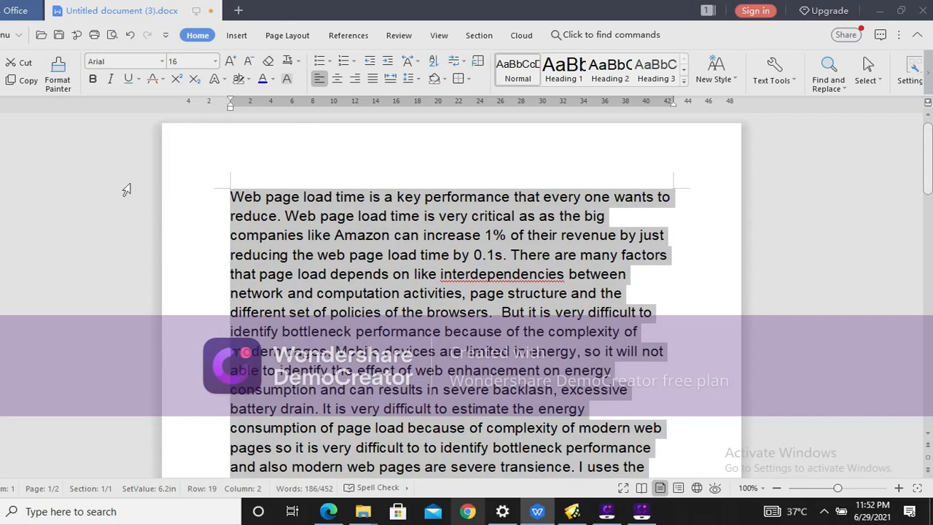
Increase the second paragraph's font size to 16 to match the first paragraph
{"action": "left_click_drag", "start_coordinate": [929, 160], "coordinate": [930, 252]}
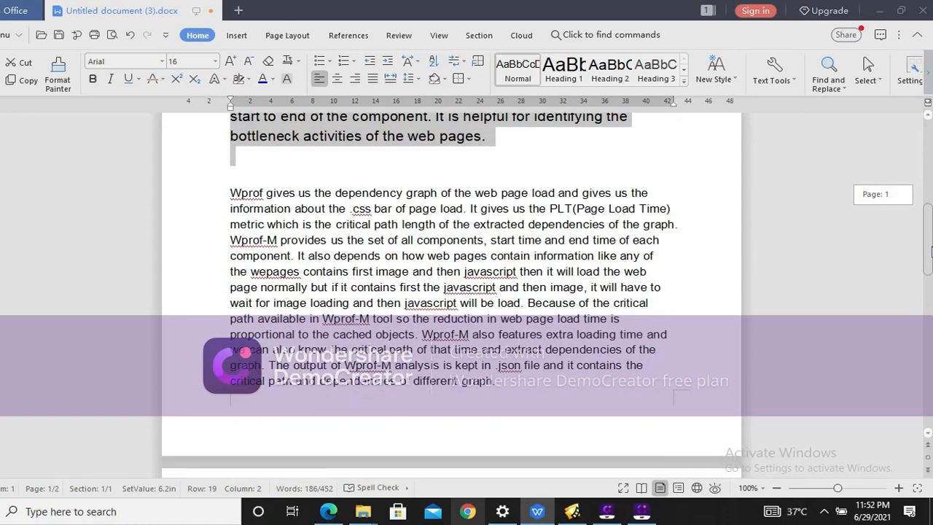
{"action": "left_click_drag", "start_coordinate": [230, 192], "coordinate": [538, 392]}
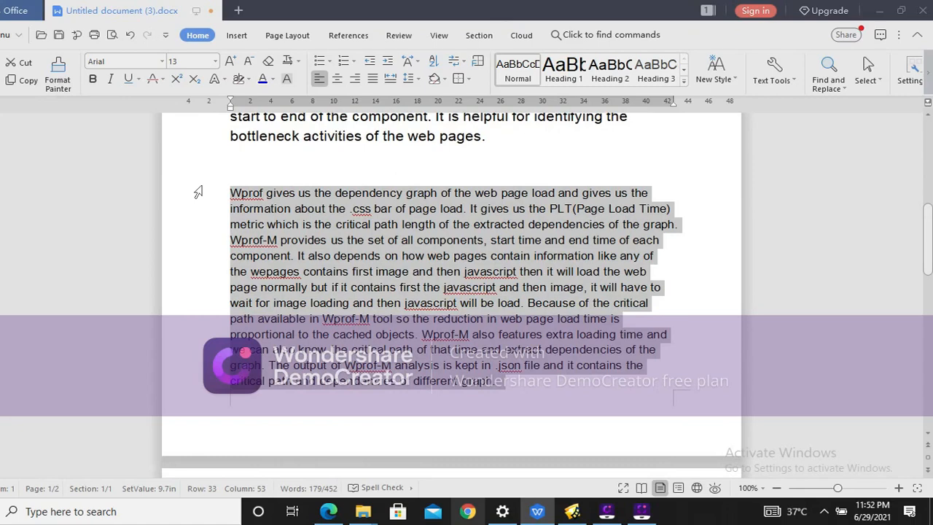
{"action": "key", "text": "ctrl+bracketright"}
{"action": "key", "text": "ctrl+bracketright"}
{"action": "key", "text": "ctrl+bracketright"}
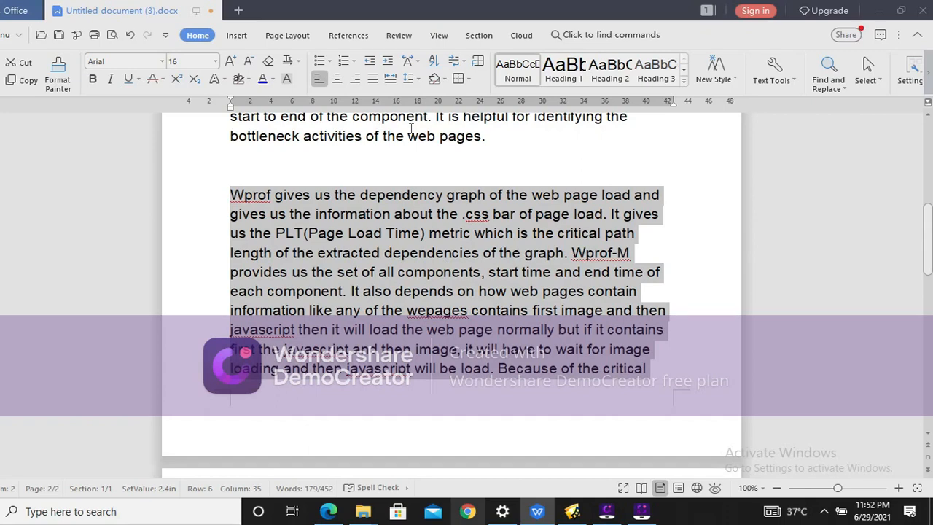
{"action": "left_click", "coordinate": [642, 511]}
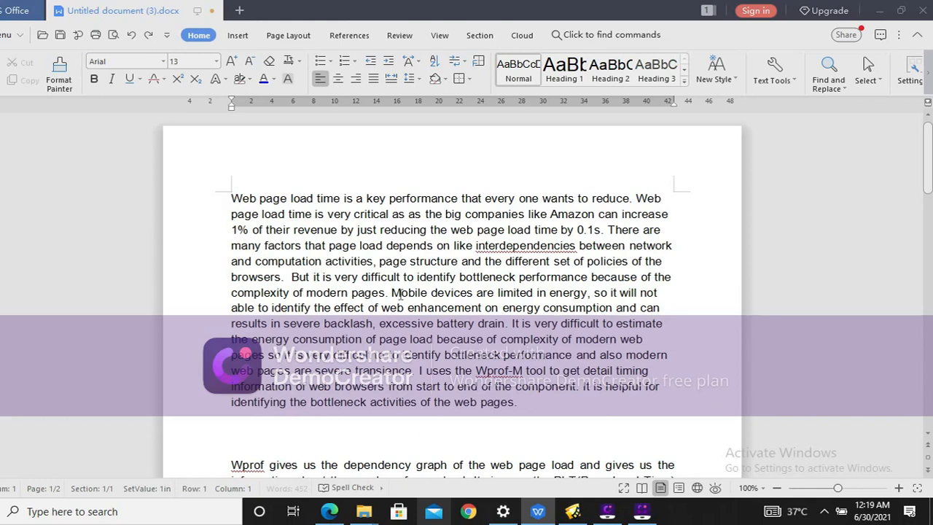
Convert the whole first paragraph to lowercase with Change Case, and undo the conversion
{"action": "left_click_drag", "start_coordinate": [230, 197], "coordinate": [440, 412]}
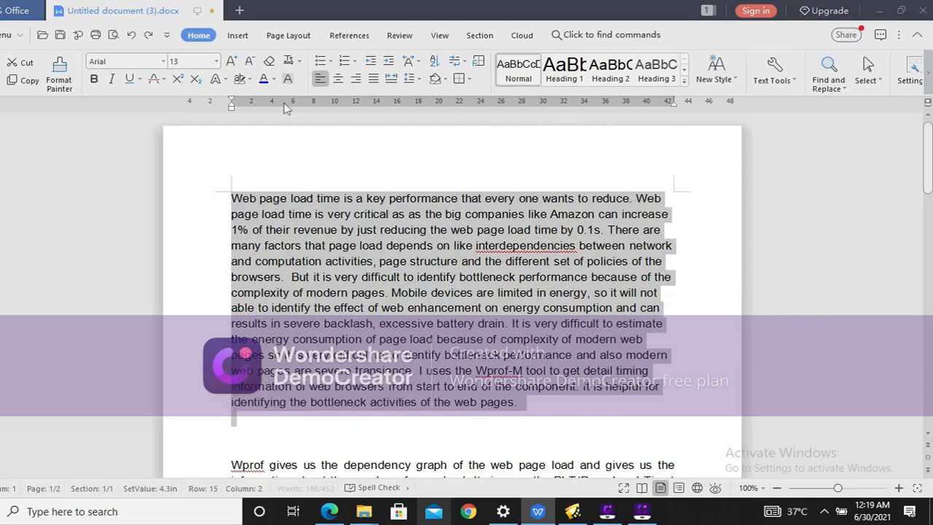
{"action": "left_click", "coordinate": [293, 63]}
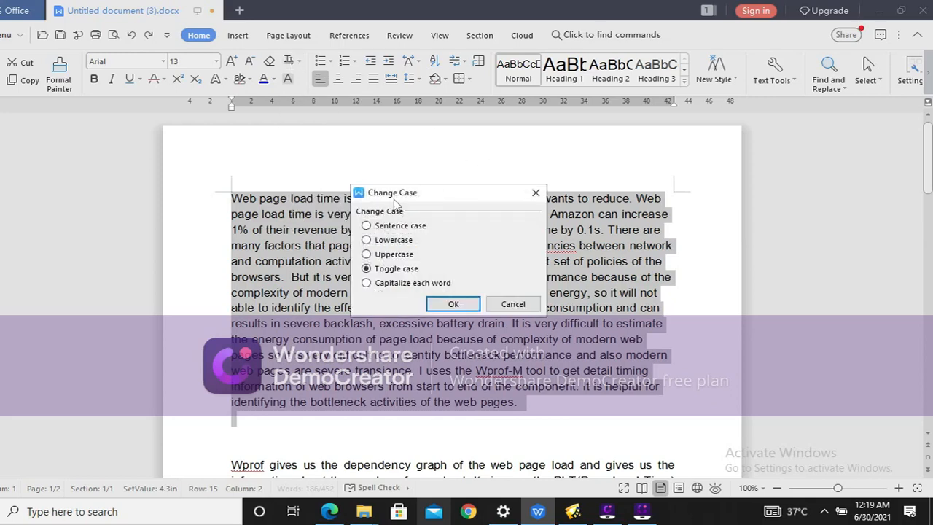
{"action": "left_click", "coordinate": [366, 241]}
{"action": "left_click", "coordinate": [453, 305]}
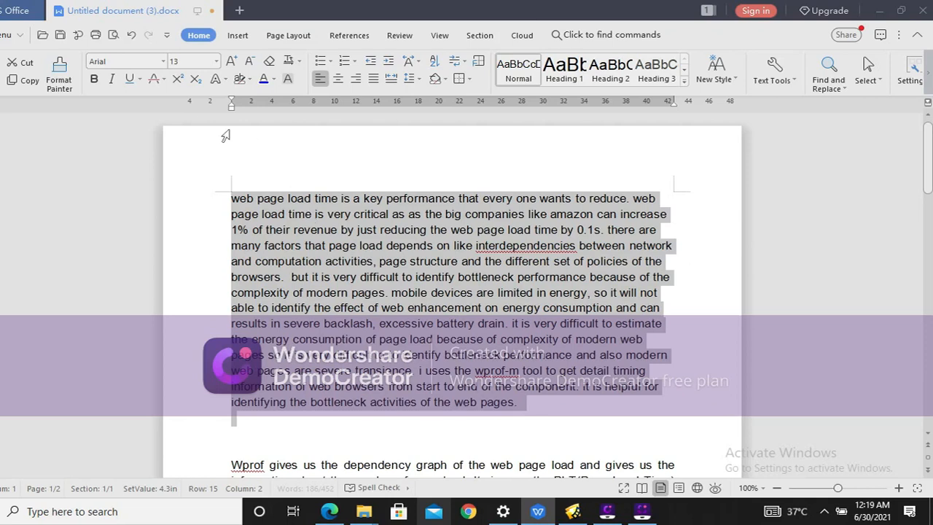
{"action": "left_click", "coordinate": [130, 36]}
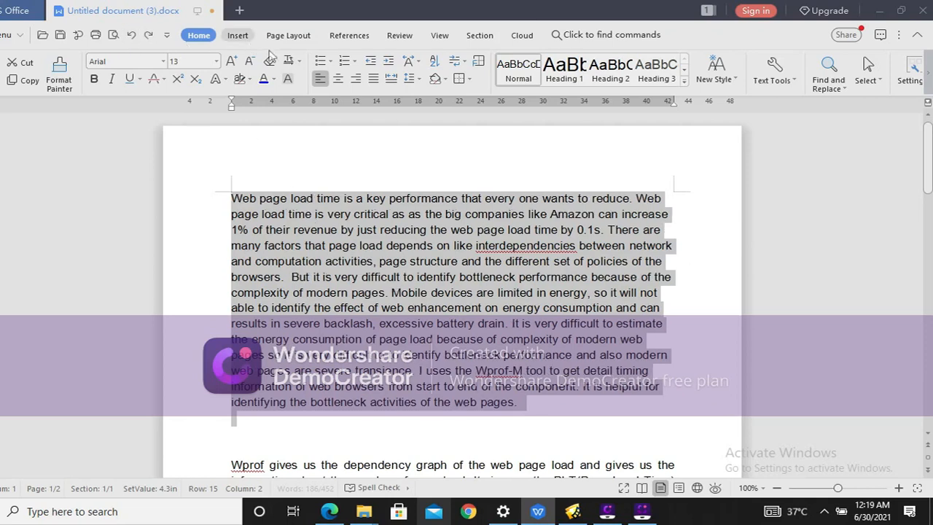
Convert the selected first paragraph to uppercase with Change Case, and undo the conversion
{"action": "left_click", "coordinate": [291, 63]}
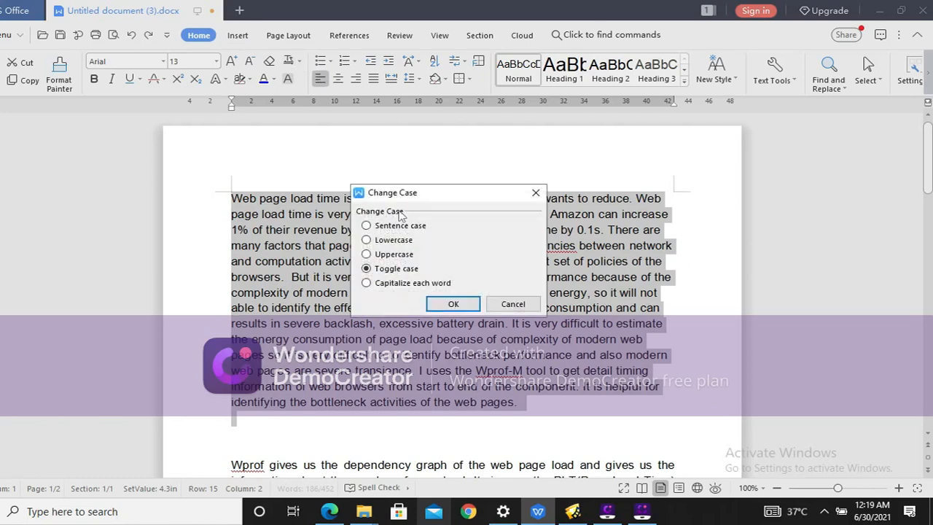
{"action": "left_click", "coordinate": [367, 255]}
{"action": "left_click", "coordinate": [453, 305]}
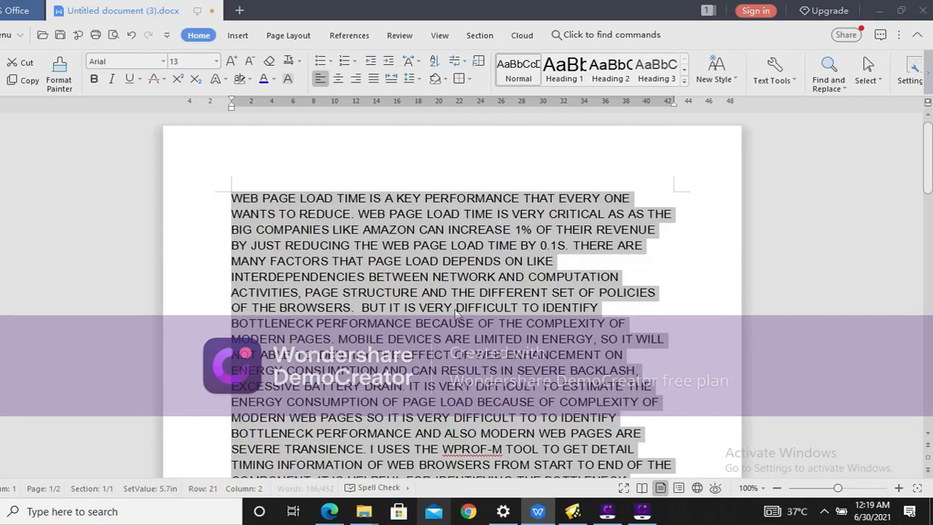
{"action": "left_click", "coordinate": [131, 36]}
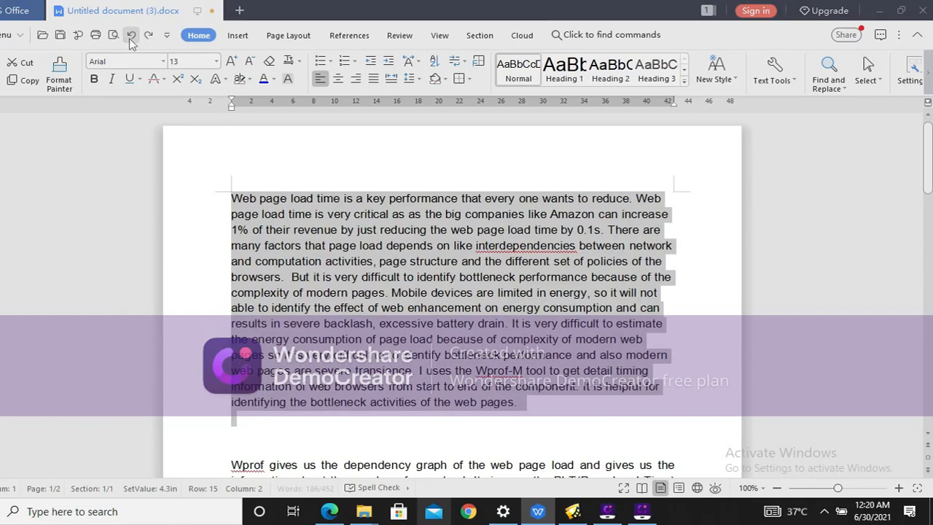
Apply Toggle case to the selected first paragraph with Change Case, and undo the conversion
{"action": "left_click", "coordinate": [289, 64]}
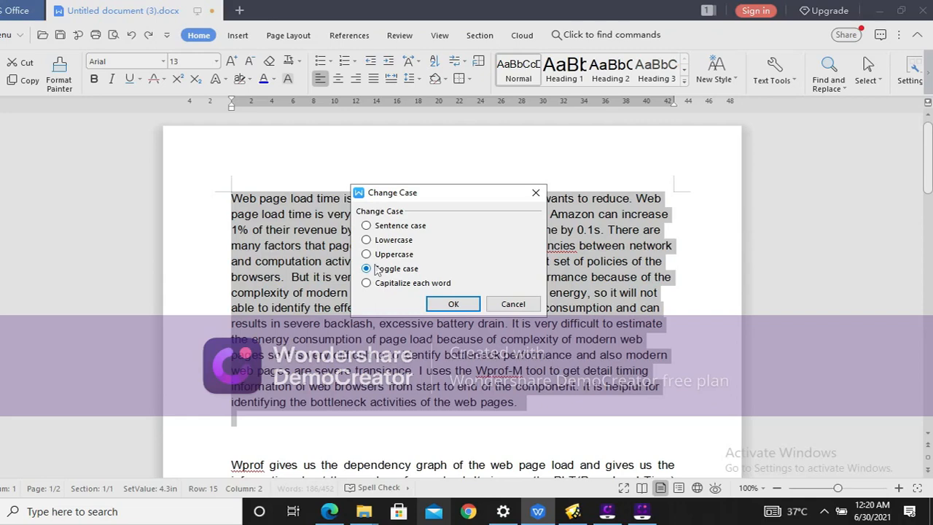
{"action": "left_click", "coordinate": [446, 304]}
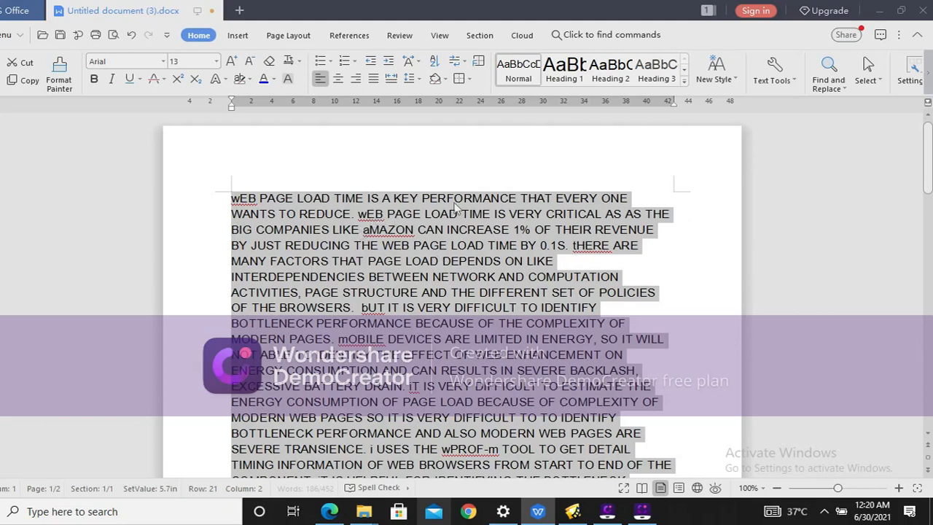
{"action": "left_click", "coordinate": [289, 60]}
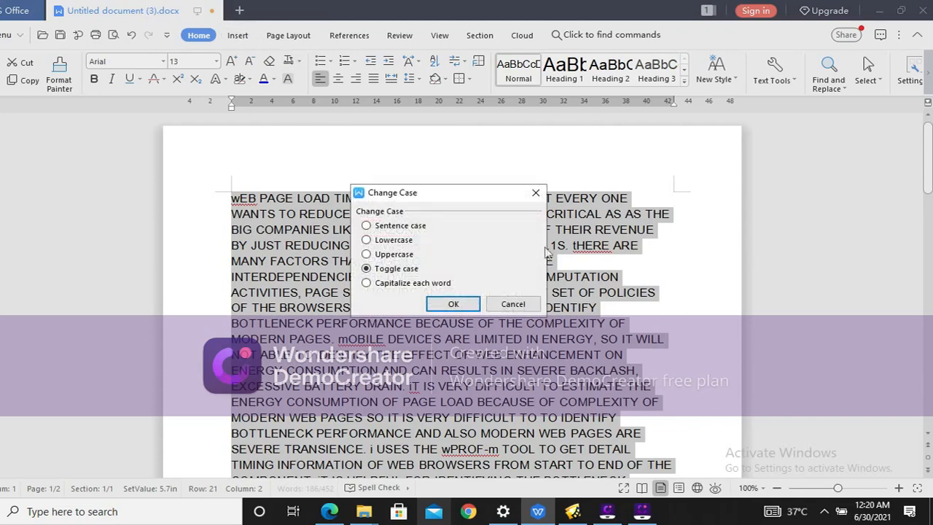
{"action": "left_click", "coordinate": [536, 193]}
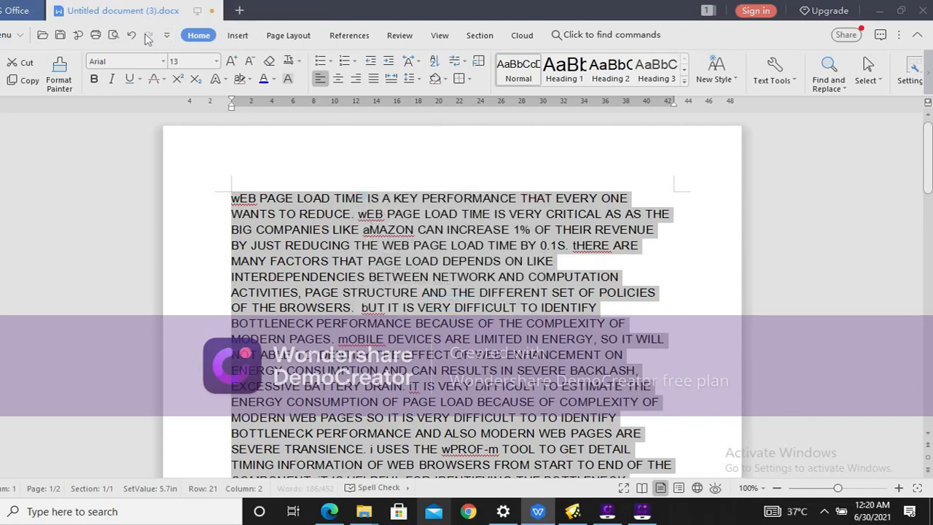
{"action": "left_click", "coordinate": [131, 35]}
Apply the Capitalize each word option of Change Case to the selected first paragraph
{"action": "left_click", "coordinate": [290, 62]}
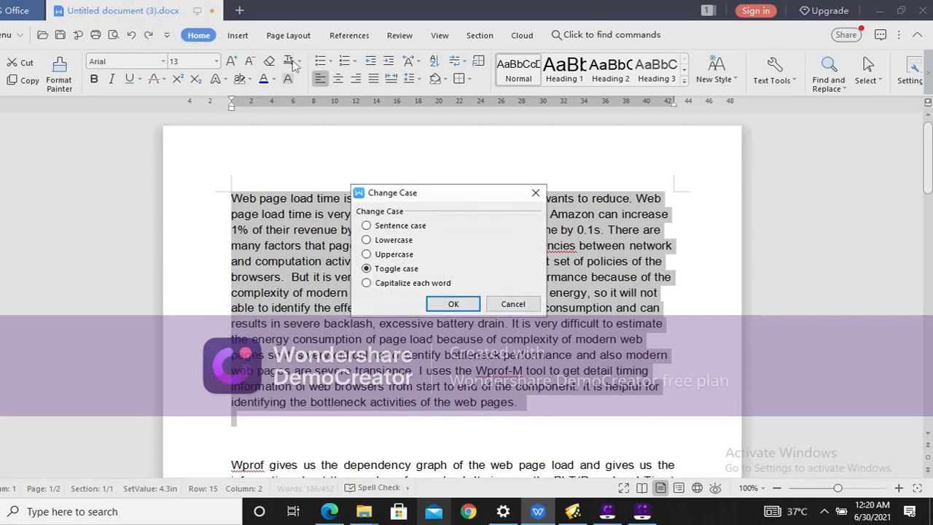
{"action": "left_click", "coordinate": [366, 283]}
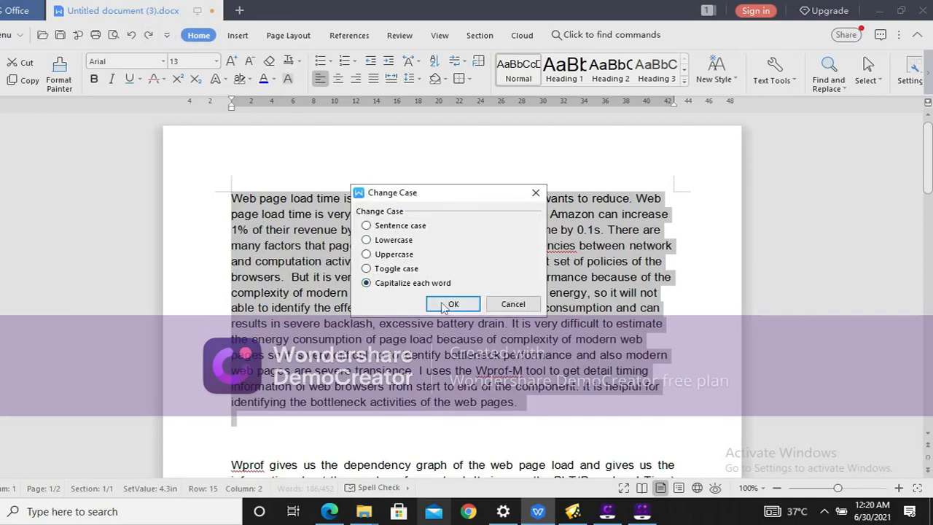
{"action": "left_click", "coordinate": [452, 304]}
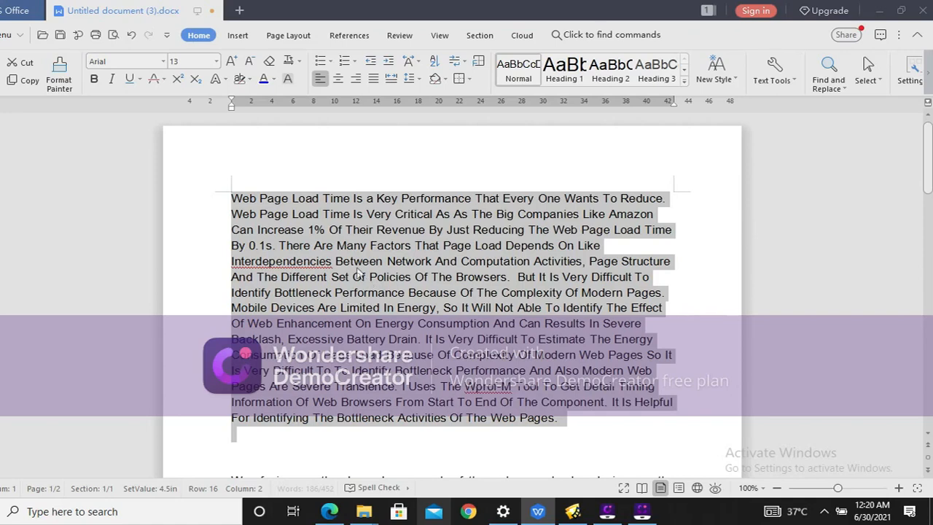
Change the selected first paragraph to Sentence case with Change Case
{"action": "left_click", "coordinate": [289, 62]}
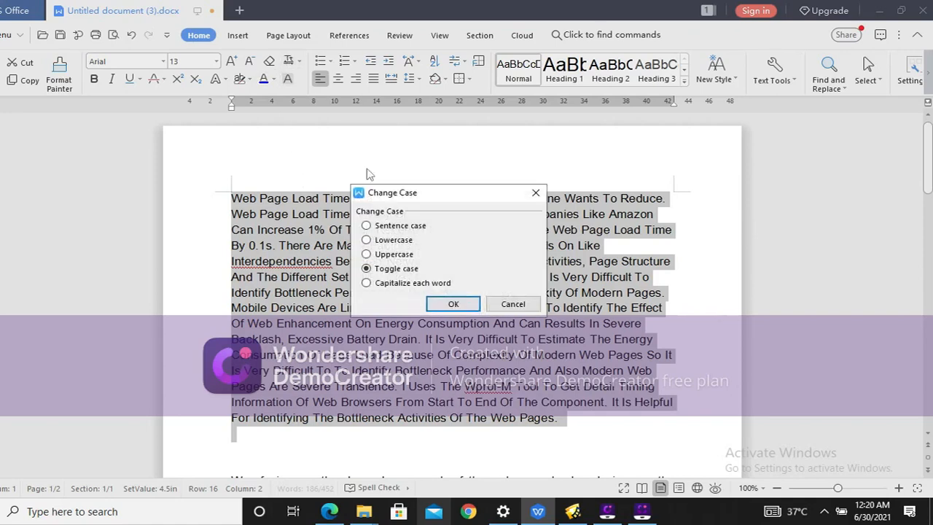
{"action": "left_click", "coordinate": [366, 226]}
{"action": "left_click", "coordinate": [433, 305]}
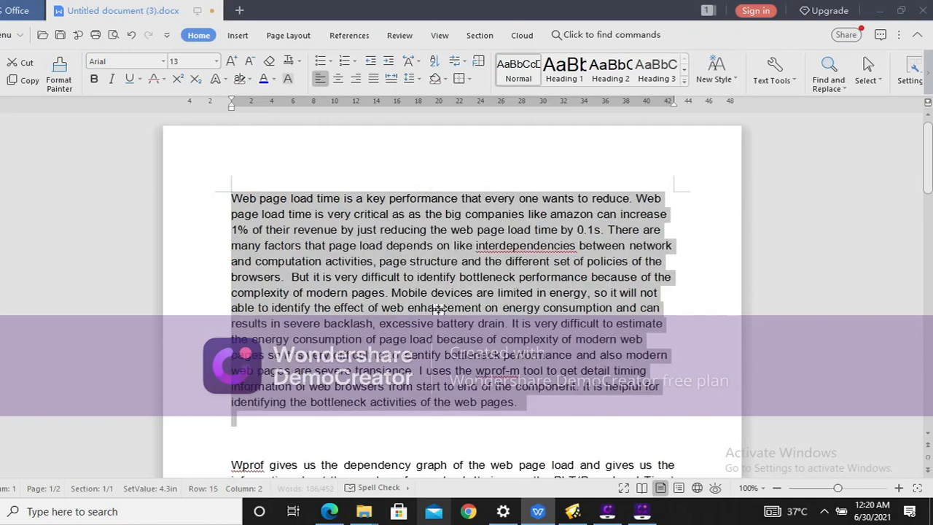
{"action": "left_click", "coordinate": [643, 515]}
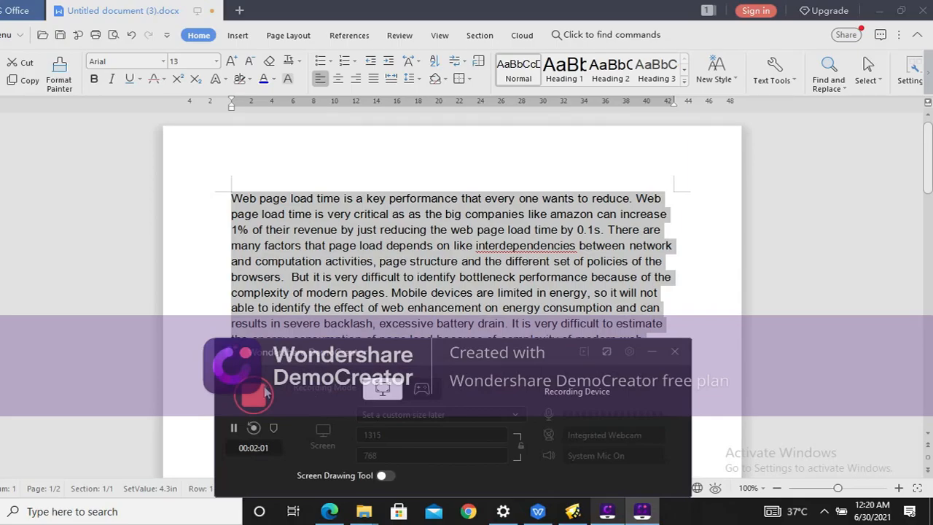